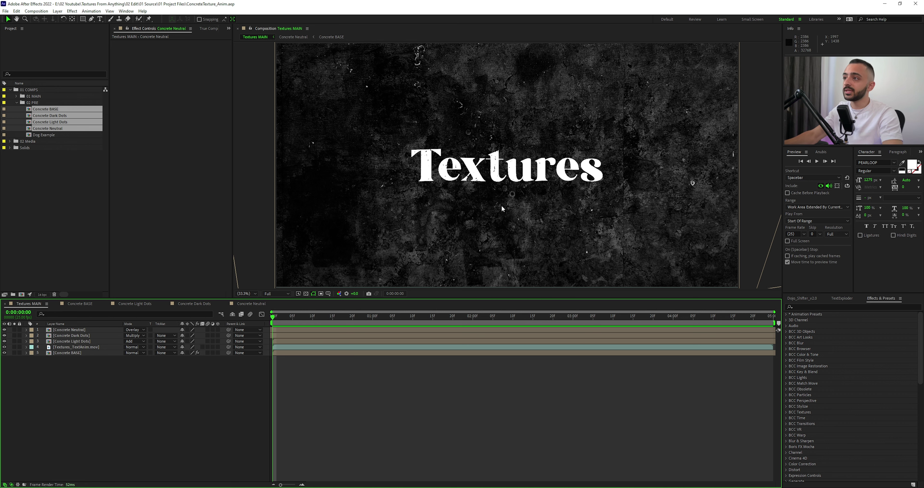
Step: Apply Turbulent Displace to the Textures_TextAnim.mov layer and set its Size to 2
{"action": "scroll", "coordinate": [520, 181], "scroll_direction": "up", "scroll_amount": 4}
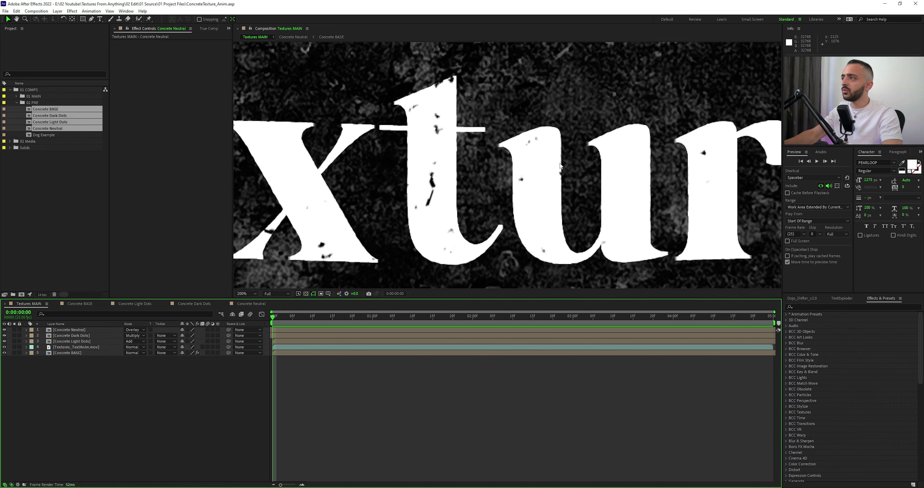
{"action": "scroll", "coordinate": [531, 171], "scroll_direction": "down", "scroll_amount": 4}
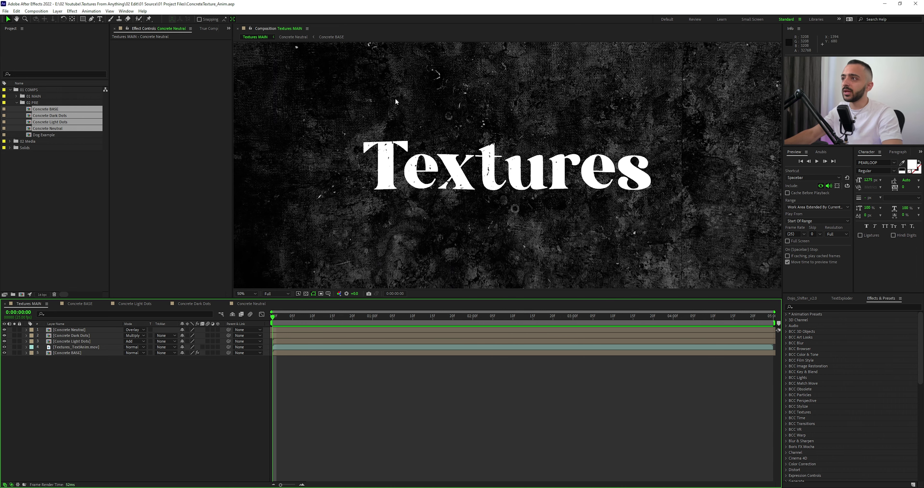
{"action": "scroll", "coordinate": [475, 159], "scroll_direction": "up", "scroll_amount": 2}
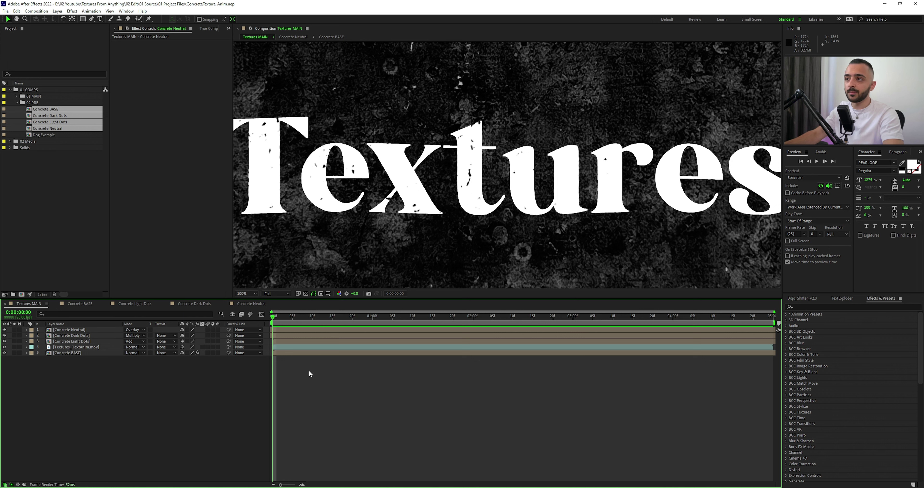
{"action": "left_click", "coordinate": [316, 347]}
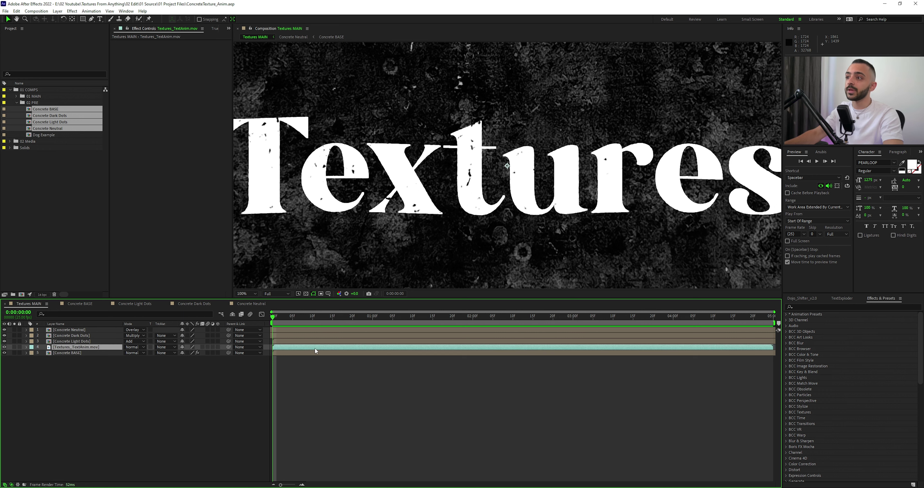
{"action": "key", "text": "ctrl+space"}
{"action": "type", "text": "turbu"}
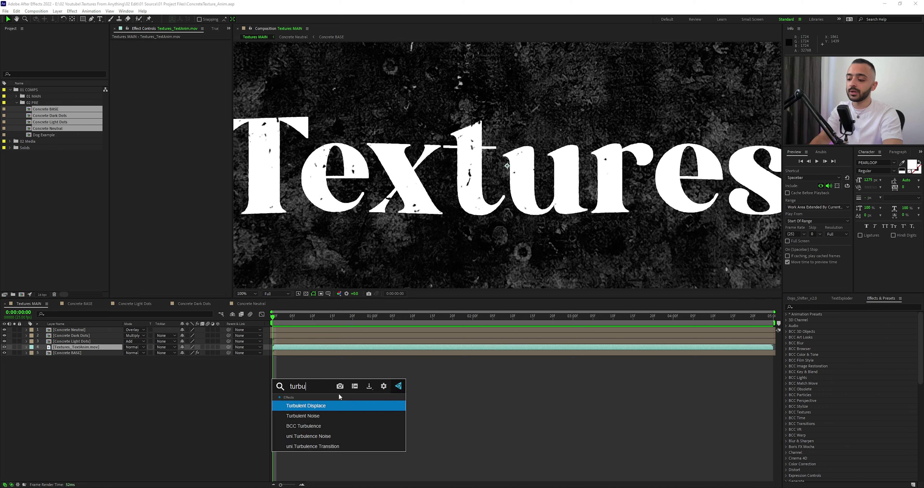
{"action": "key", "text": "Return"}
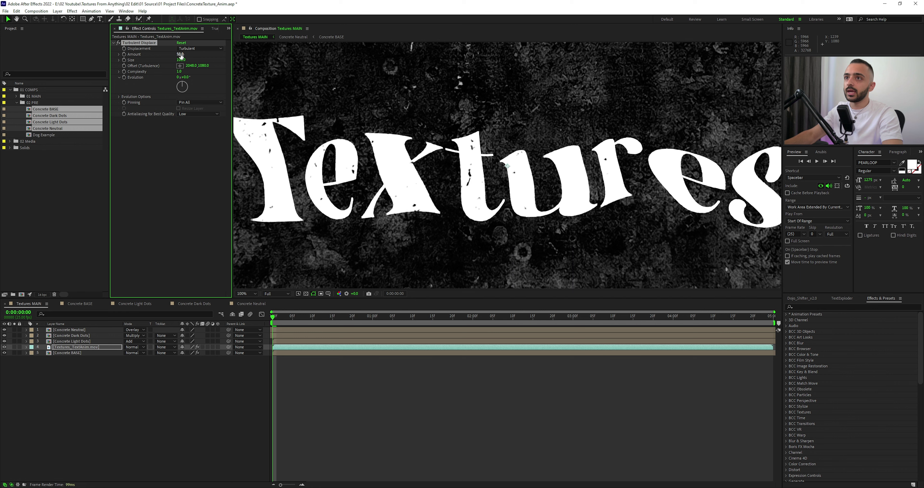
{"action": "left_click", "coordinate": [181, 60]}
{"action": "type", "text": "2"}
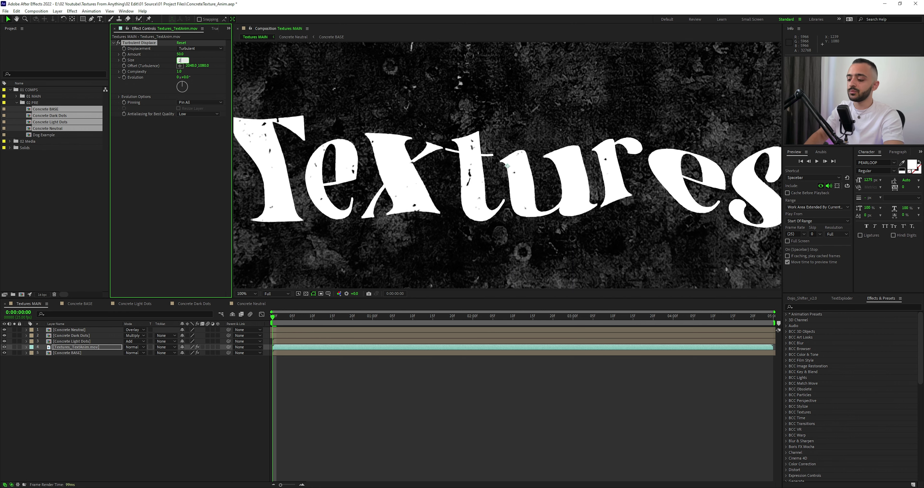
{"action": "key", "text": "Return"}
{"action": "key", "text": "period"}
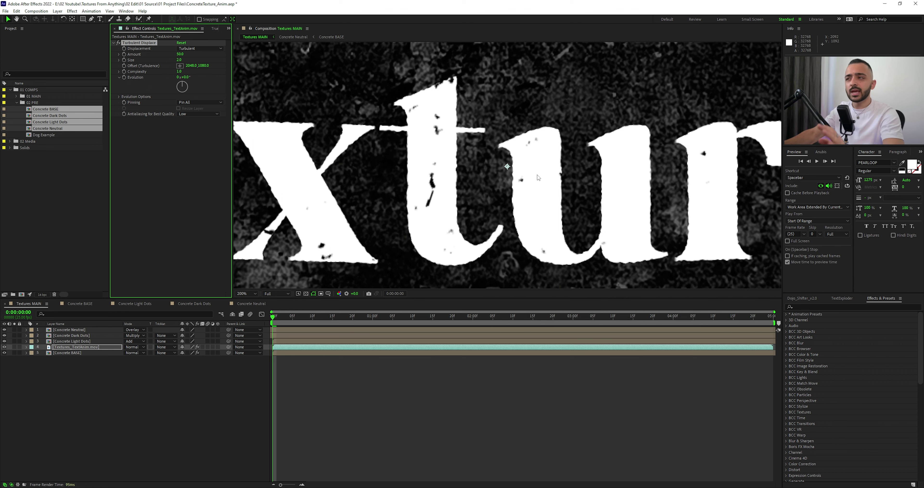
Step: Set the Turbulent Displace Amount to 60 and check the text edges in the full composition
{"action": "key", "text": "comma"}
{"action": "key", "text": "comma"}
{"action": "left_click", "coordinate": [181, 54]}
{"action": "key", "text": "Return"}
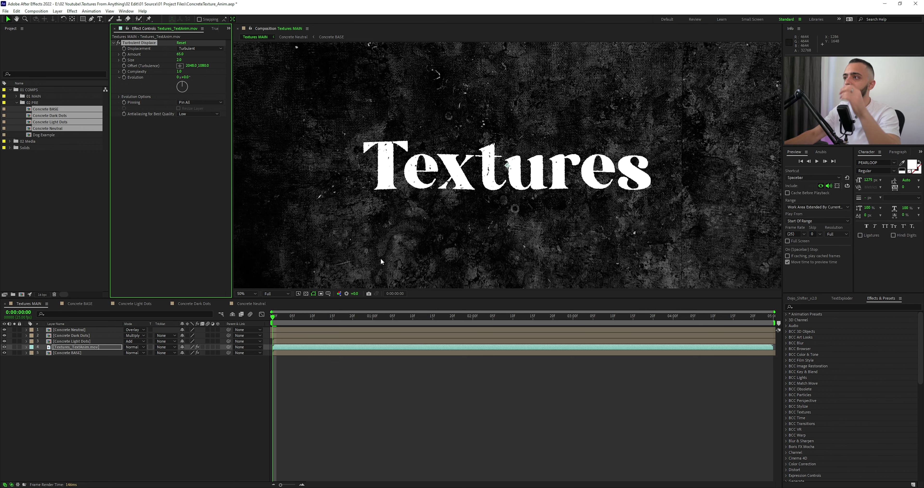
{"action": "key", "text": "period"}
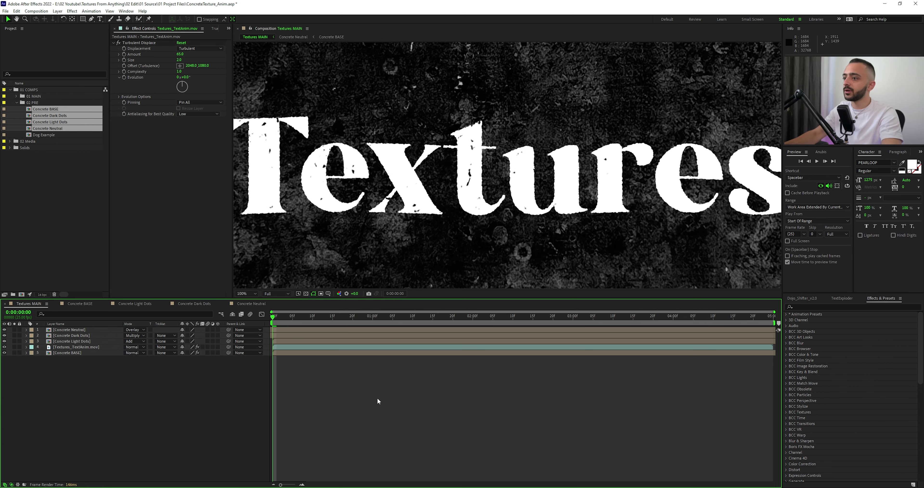
{"action": "key", "text": "shift+slash"}
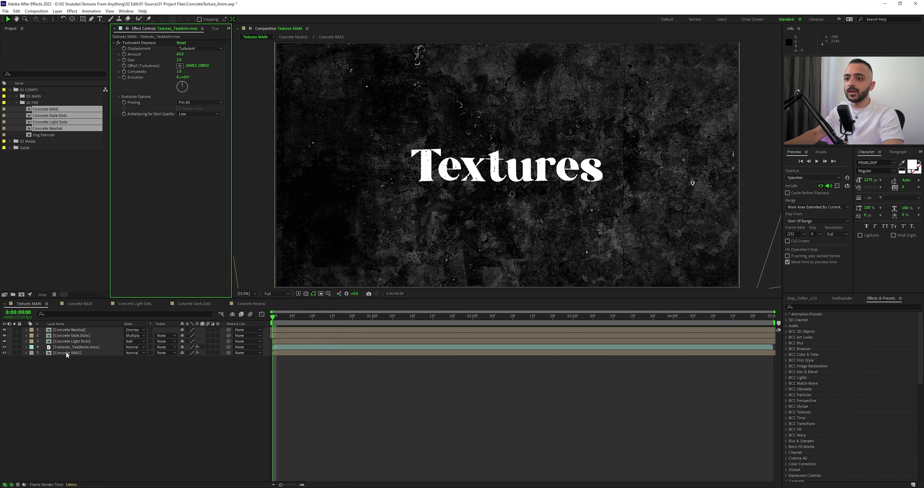
Step: Try Optical Glow on the text layer with Size 140 and Amount 5, and remove the effect again
{"action": "left_click", "coordinate": [73, 346]}
{"action": "key", "text": "ctrl+space"}
{"action": "type", "text": "glow"}
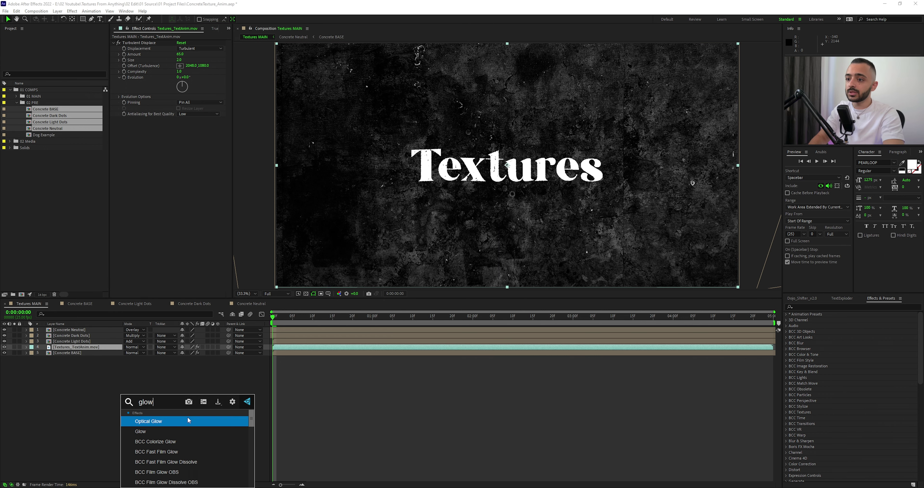
{"action": "key", "text": "Return"}
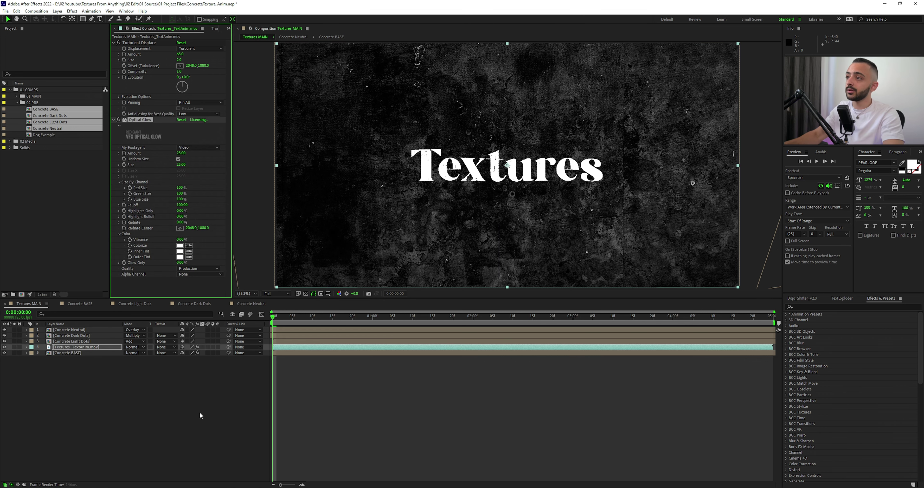
{"action": "left_click", "coordinate": [180, 165]}
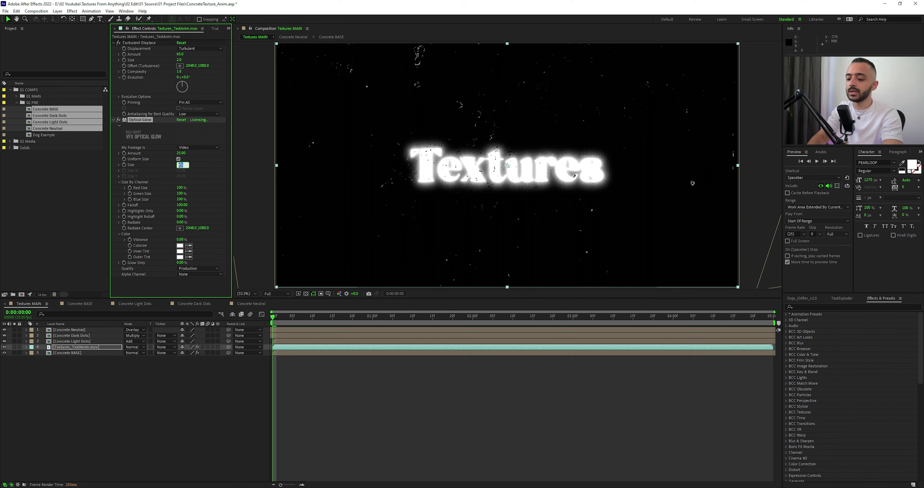
{"action": "key", "text": "Return"}
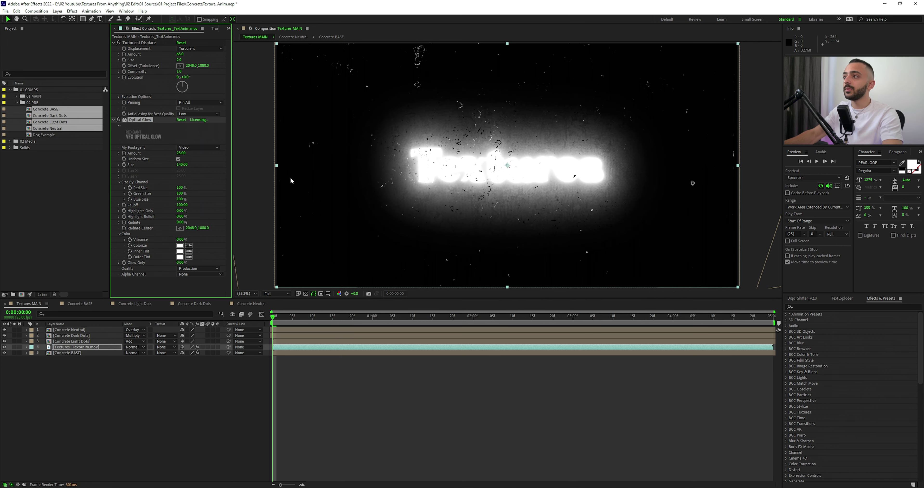
{"action": "left_click", "coordinate": [181, 153]}
{"action": "type", "text": "5"}
{"action": "key", "text": "Return"}
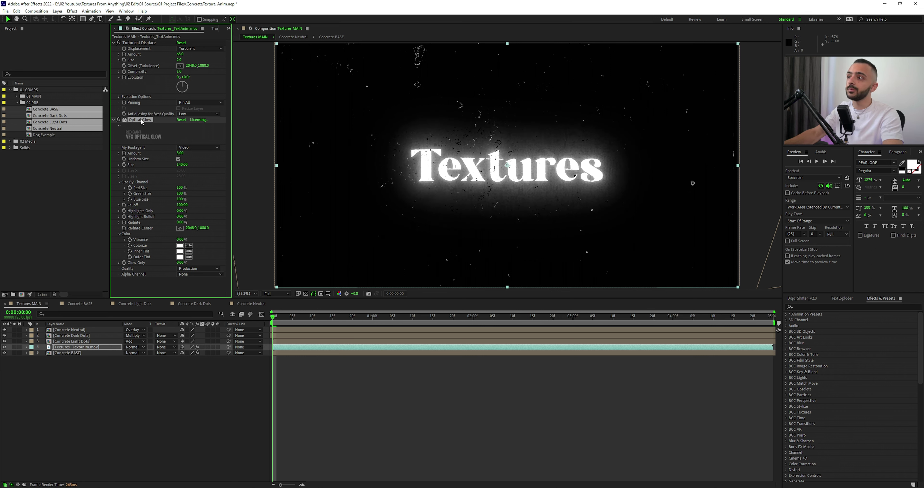
{"action": "key", "text": "Delete"}
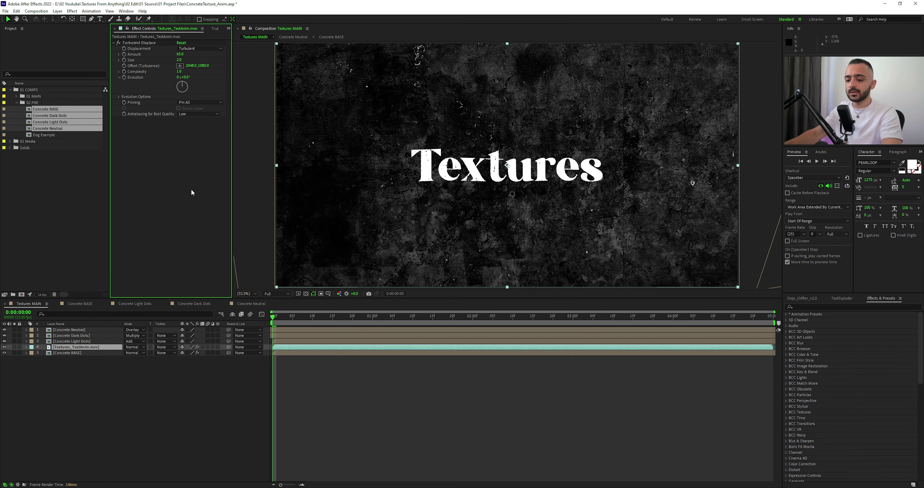
Step: Apply the standard Glow effect to the text layer with Glow Radius 20 and Glow Intensity 0.2
{"action": "key", "text": "ctrl+space"}
{"action": "type", "text": "glow"}
{"action": "left_click", "coordinate": [157, 208]}
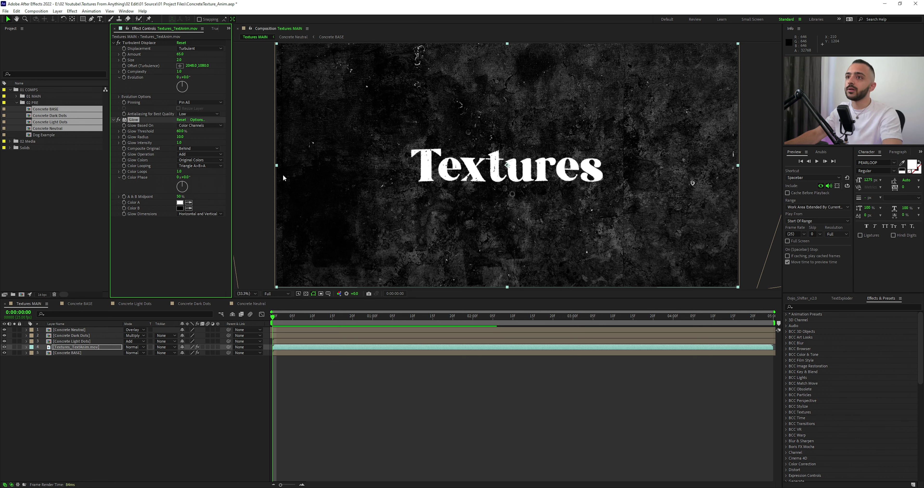
{"action": "left_click", "coordinate": [181, 137]}
{"action": "type", "text": "20"}
{"action": "key", "text": "Tab"}
{"action": "type", "text": "0.2"}
{"action": "key", "text": "Return"}
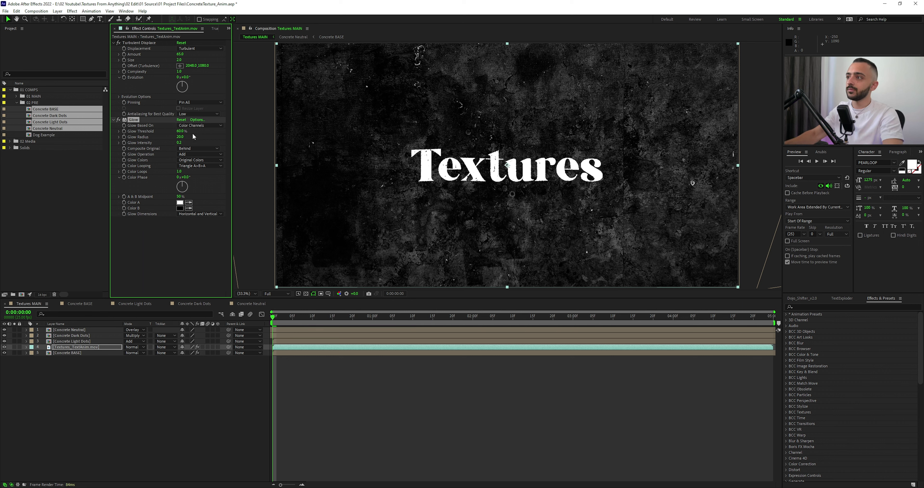
Step: Duplicate the Glow effect and set the copy's Glow Radius to 100 and Glow Intensity to 0.5
{"action": "key", "text": "ctrl+d"}
{"action": "left_click", "coordinate": [181, 216]}
{"action": "type", "text": "100"}
{"action": "key", "text": "Tab"}
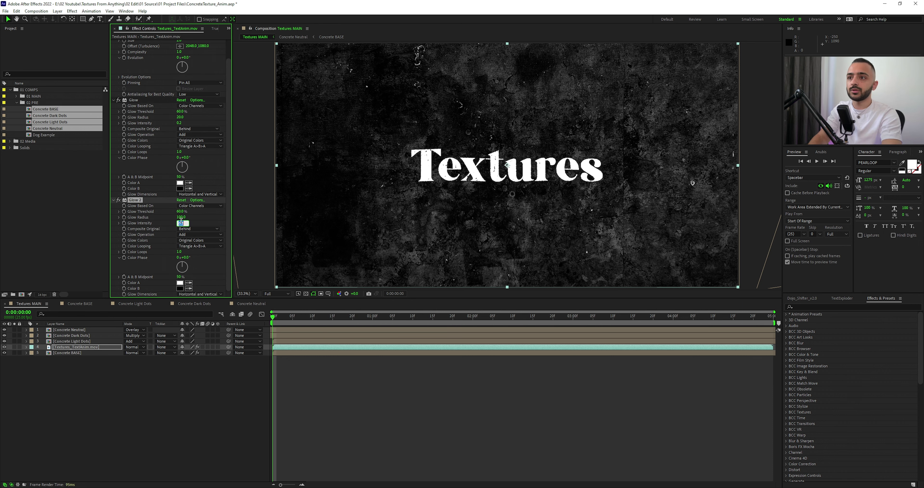
{"action": "type", "text": ".5"}
{"action": "key", "text": "Return"}
Step: Duplicate Glow 2 and set the third glow's Glow Radius to 350 and Glow Intensity to 1.5
{"action": "key", "text": "ctrl+d"}
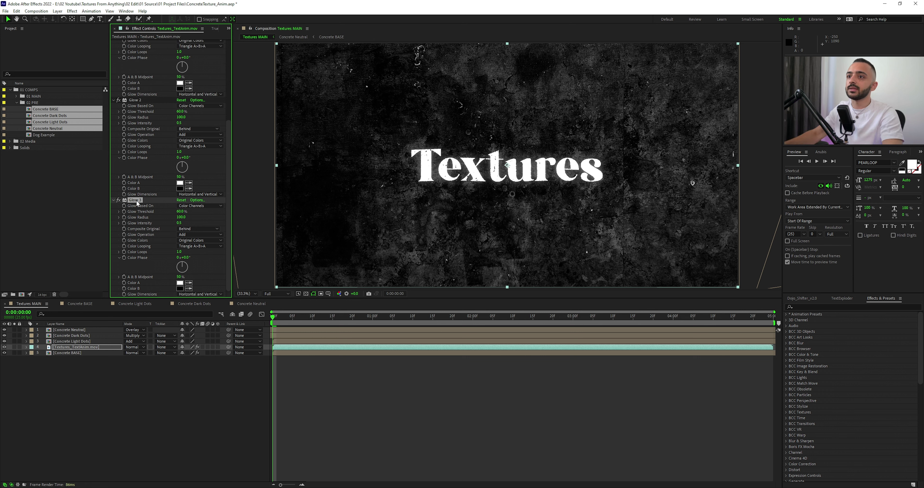
{"action": "left_click", "coordinate": [181, 217]}
{"action": "type", "text": "300"}
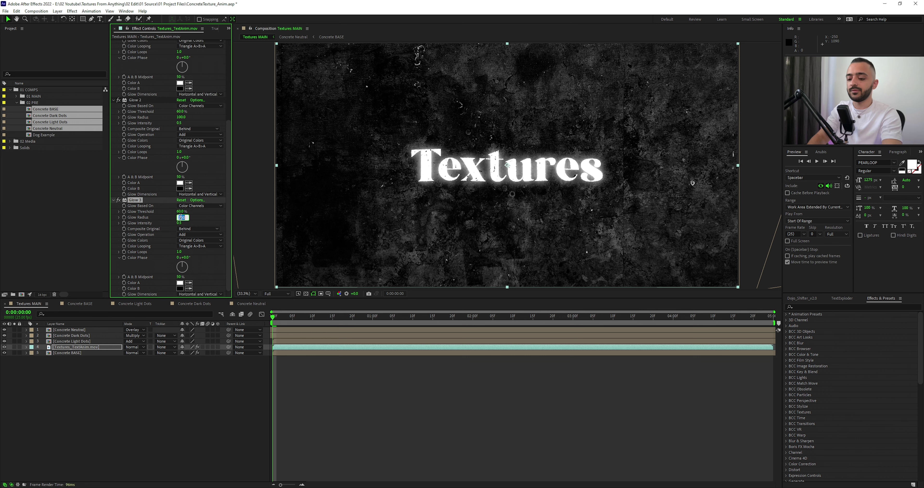
{"action": "key", "text": "Tab"}
{"action": "type", "text": "1"}
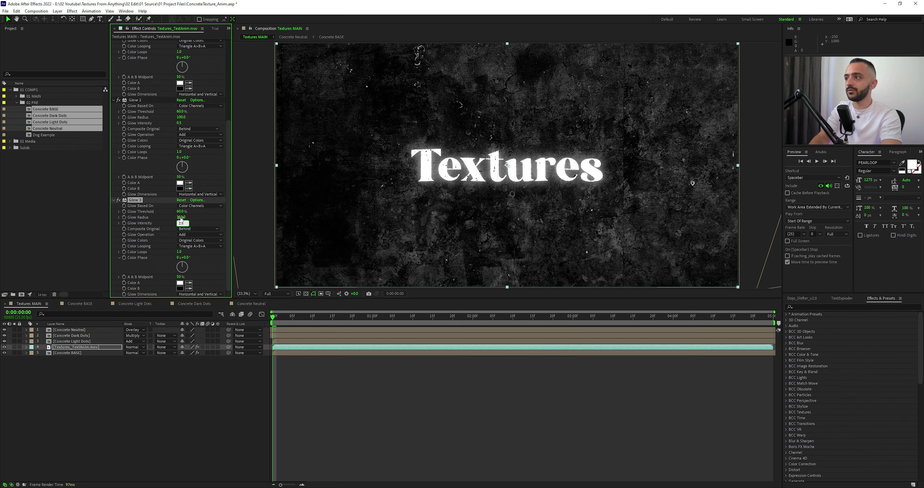
{"action": "type", "text": ".5"}
{"action": "key", "text": "Return"}
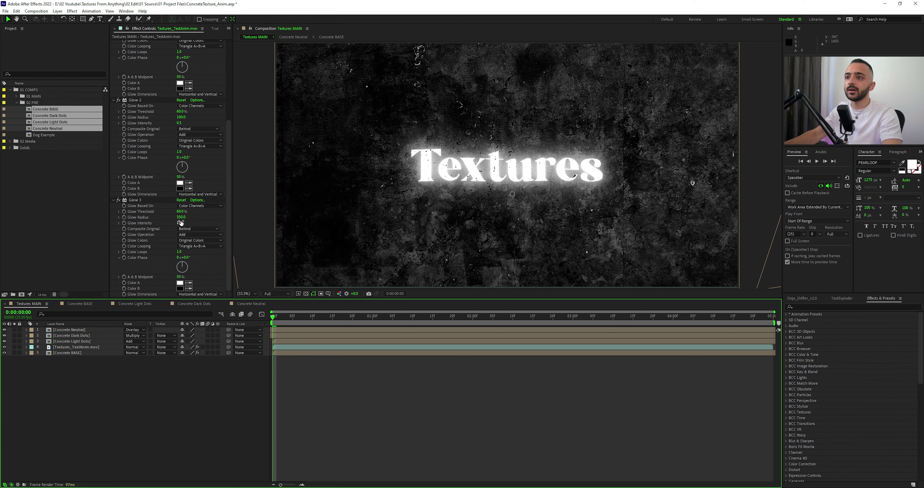
Step: Set the blend mode of the Textures_TextAnim.mov layer to Add
{"action": "left_click", "coordinate": [130, 347]}
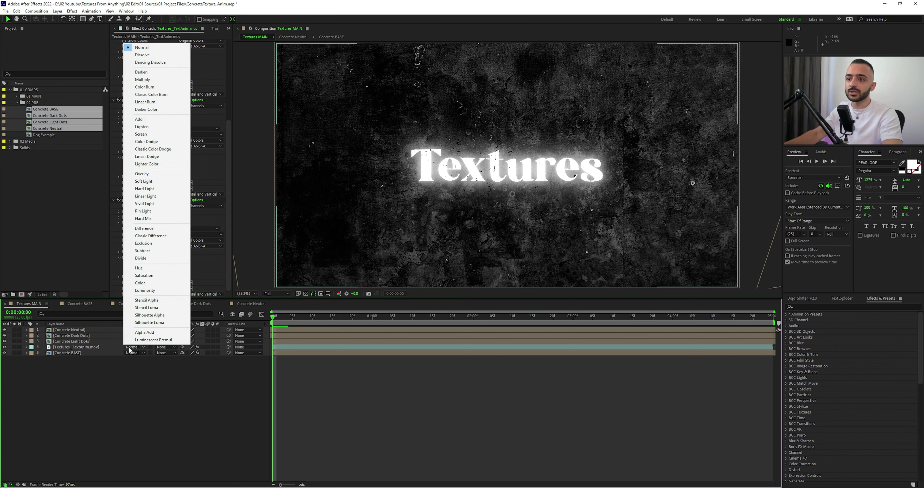
{"action": "left_click", "coordinate": [91, 344]}
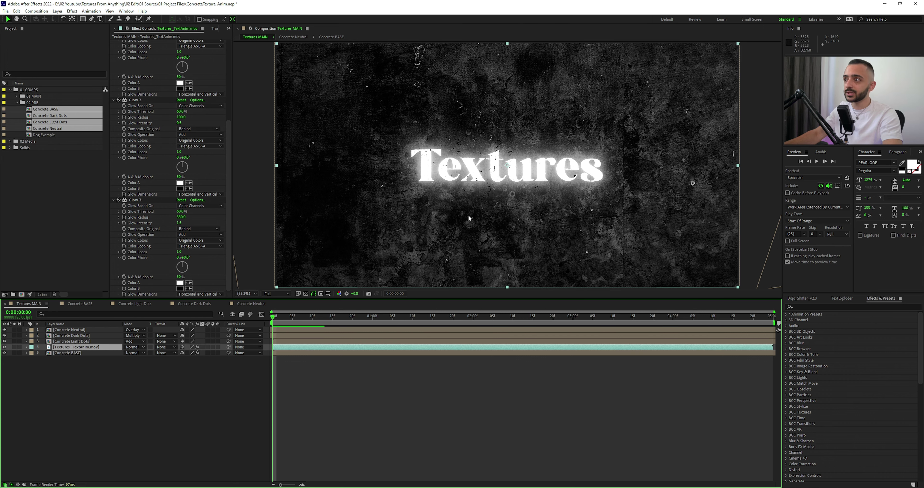
{"action": "left_click", "coordinate": [133, 347]}
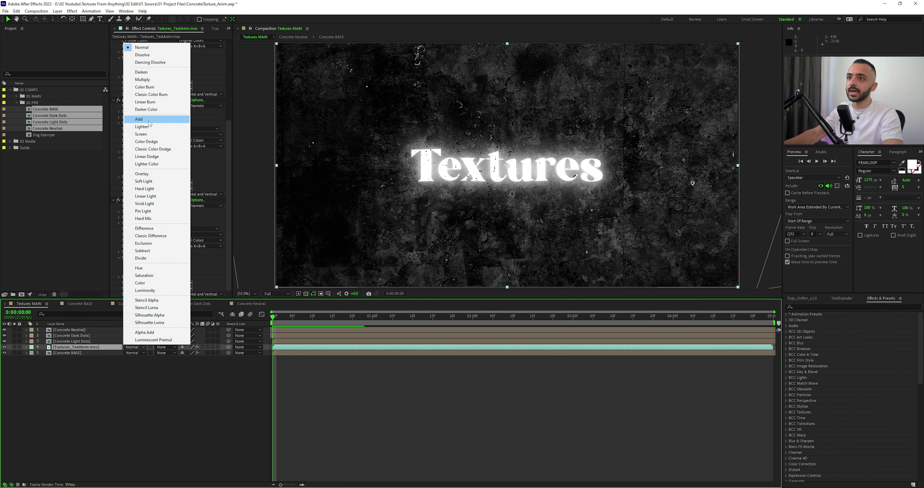
{"action": "left_click", "coordinate": [154, 123]}
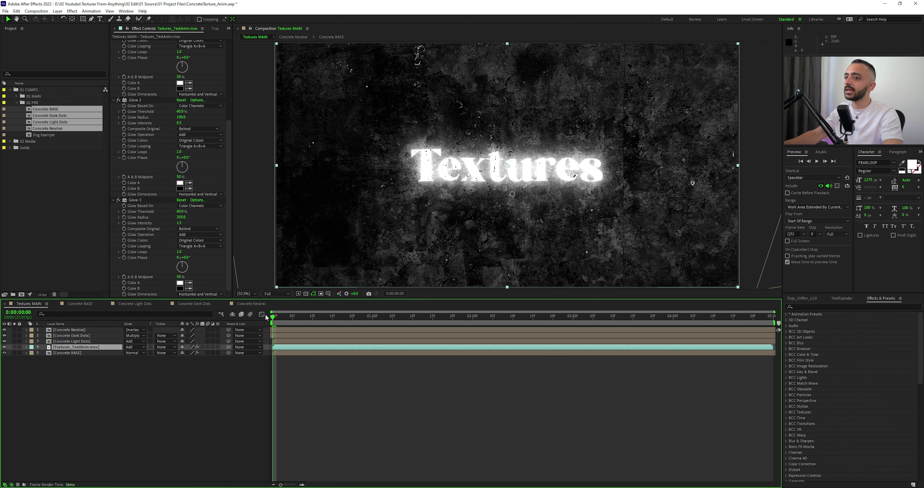
Step: Play back the glowing text animation and stop the preview at 0:00:03:18
{"action": "left_click", "coordinate": [339, 394]}
{"action": "key", "text": "space"}
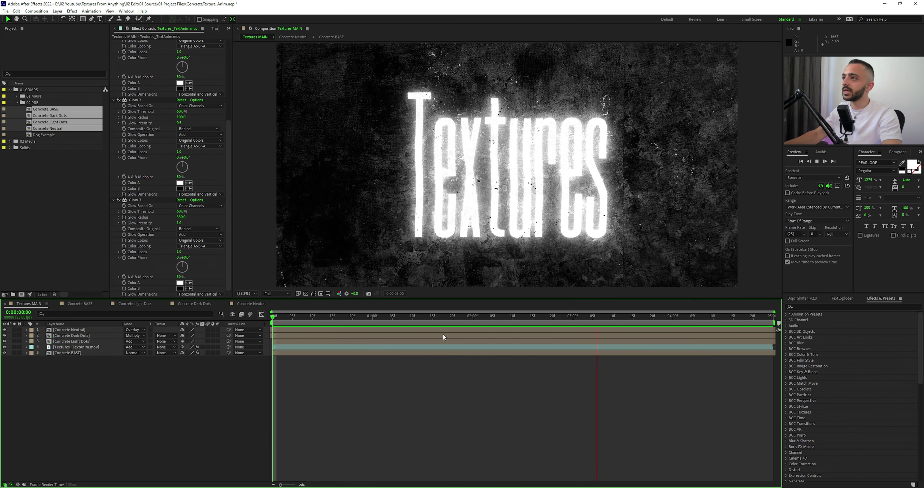
{"action": "key", "text": "space"}
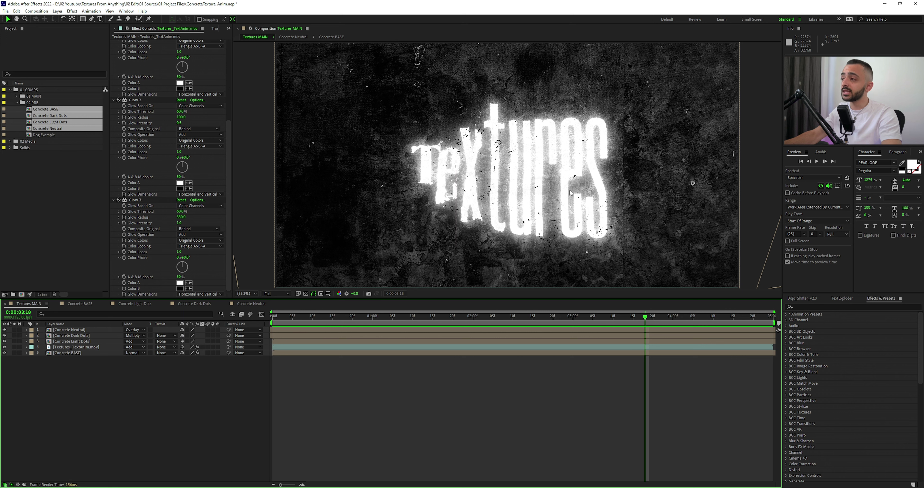
Step: Set the Opacity of the Concrete Light Dots layer to 40%
{"action": "left_click", "coordinate": [89, 342]}
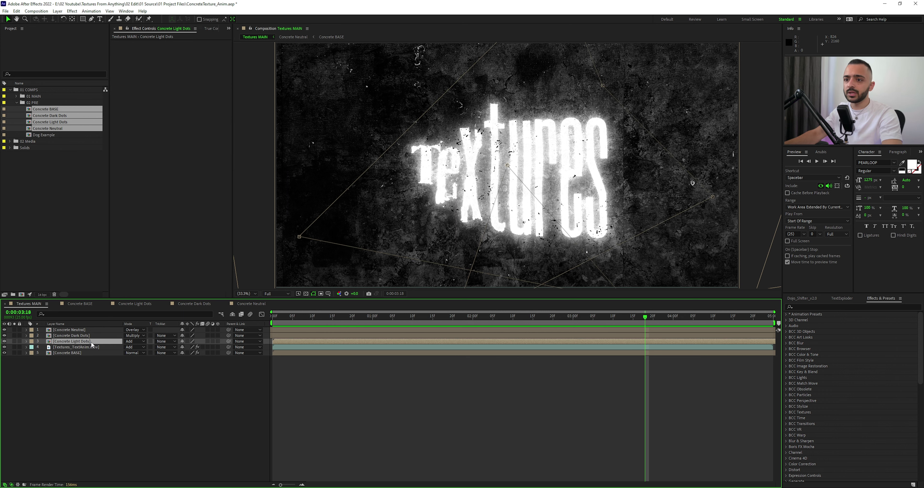
{"action": "key", "text": "t"}
{"action": "left_click", "coordinate": [184, 347]}
{"action": "type", "text": "4"}
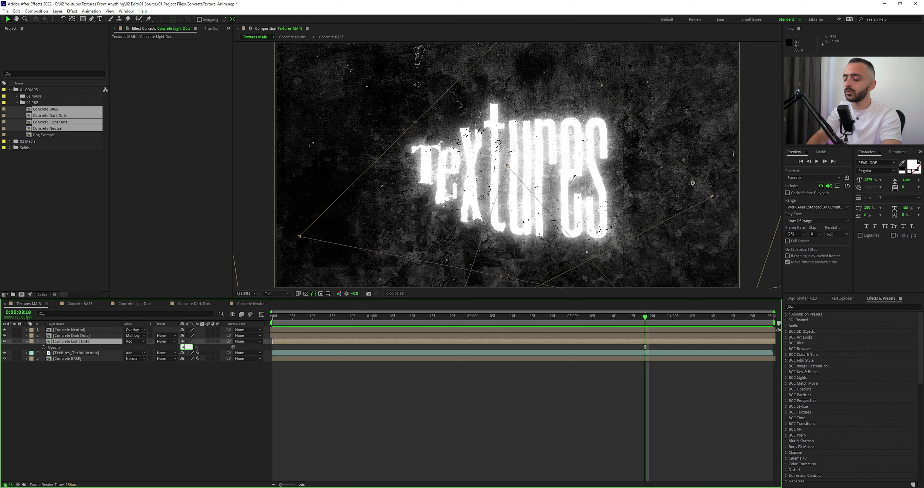
{"action": "type", "text": "0"}
{"action": "key", "text": "Return"}
Step: Set the Opacity of the Concrete Dark Dots layer to 35%
{"action": "left_click", "coordinate": [93, 335]}
{"action": "key", "text": "t"}
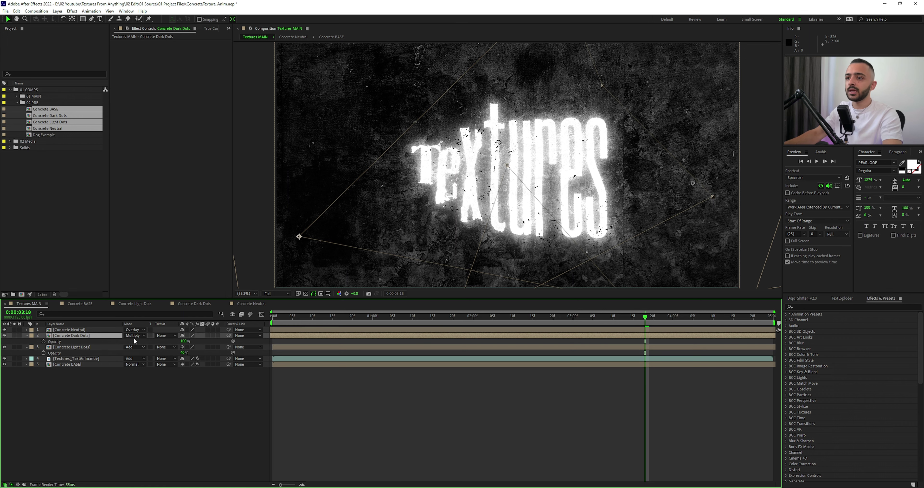
{"action": "left_click", "coordinate": [185, 341]}
{"action": "type", "text": "35"}
{"action": "left_click", "coordinate": [431, 392]}
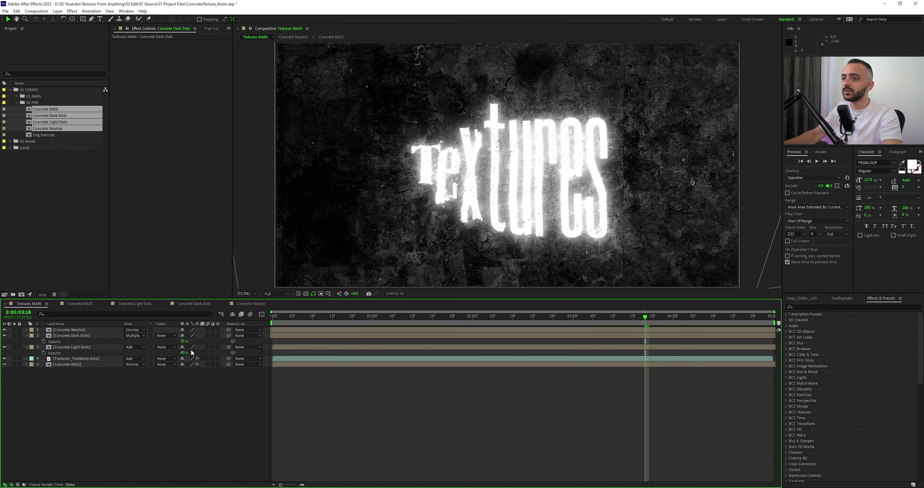
Step: Set the blend mode of the Concrete Dark Dots layer to Color Burn and preview the text animation
{"action": "left_click", "coordinate": [144, 335]}
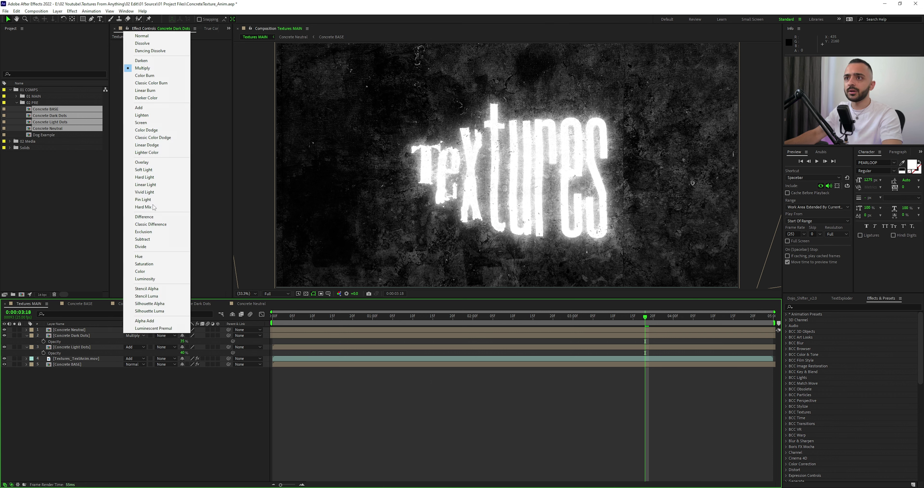
{"action": "left_click", "coordinate": [158, 90]}
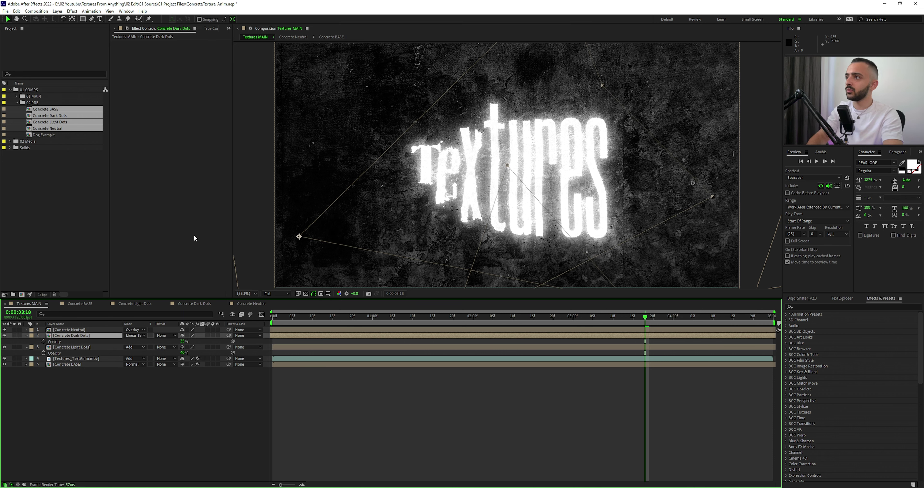
{"action": "key", "text": "shift+minus"}
{"action": "key", "text": "shift+minus"}
{"action": "left_click", "coordinate": [352, 416]}
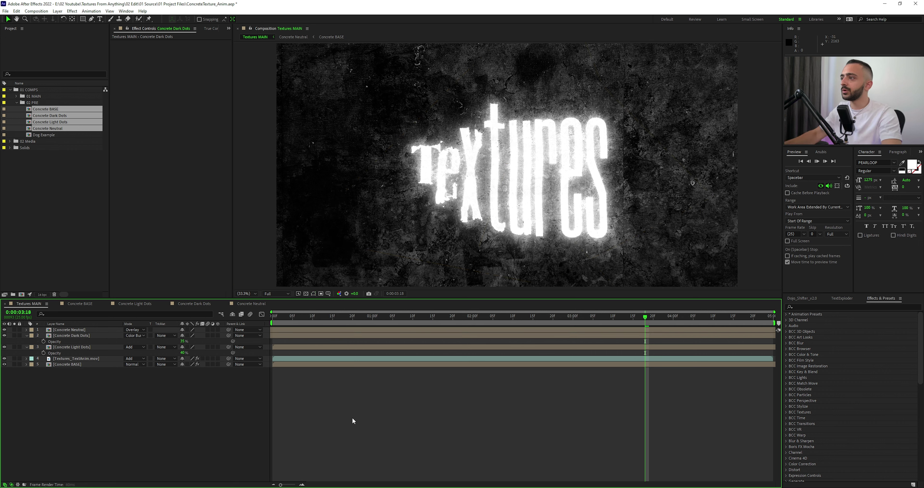
{"action": "key", "text": "space"}
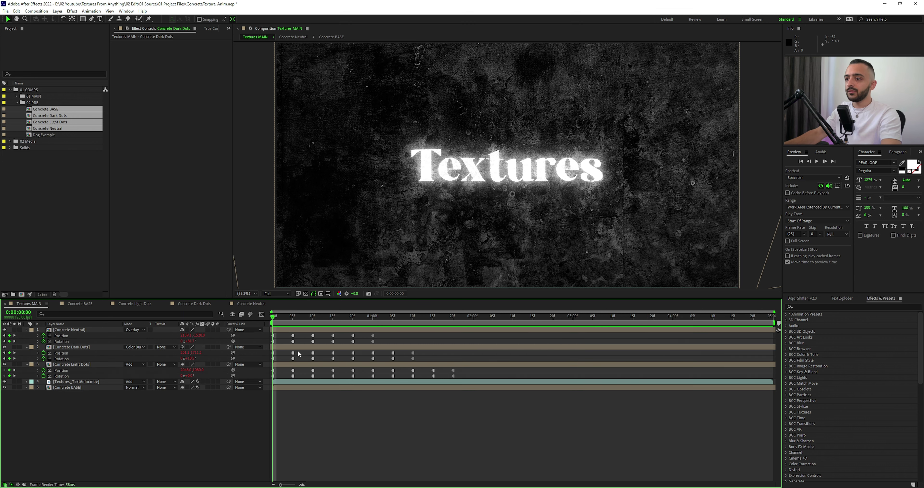
Step: Apply Posterize Time to the Textures_TextAnim.mov layer with a Frame Rate of 12.5 and preview the result
{"action": "key", "text": "u"}
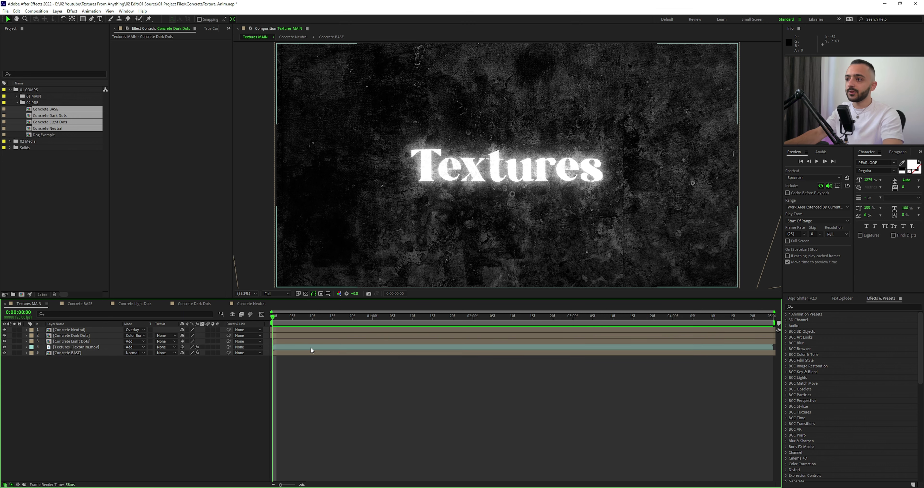
{"action": "left_click", "coordinate": [310, 347]}
{"action": "key", "text": "ctrl+space"}
{"action": "type", "text": "post"}
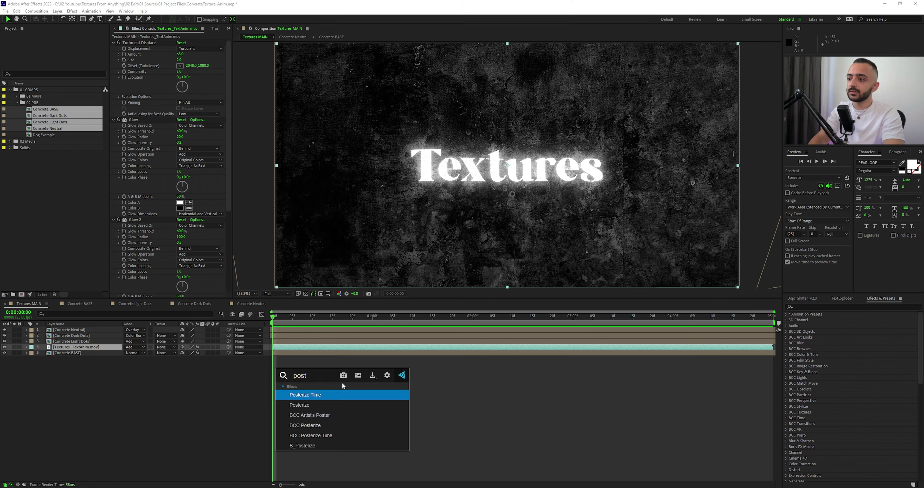
{"action": "key", "text": "Return"}
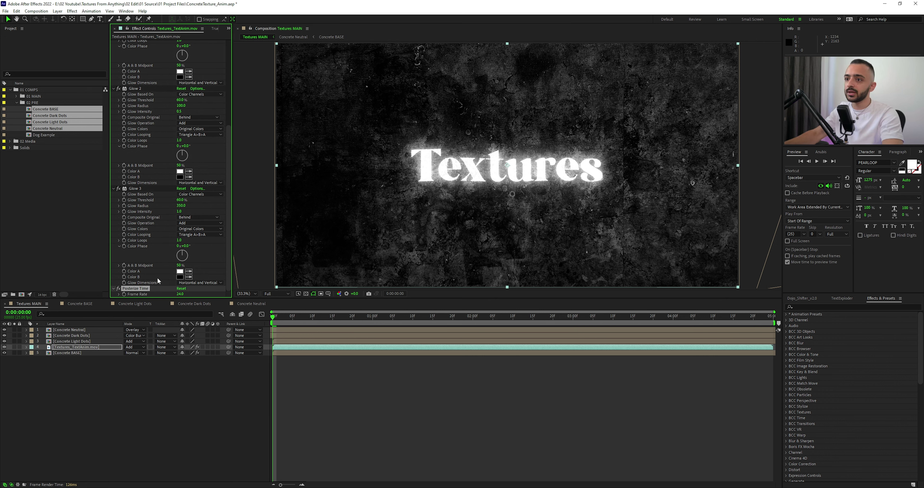
{"action": "left_click", "coordinate": [180, 294]}
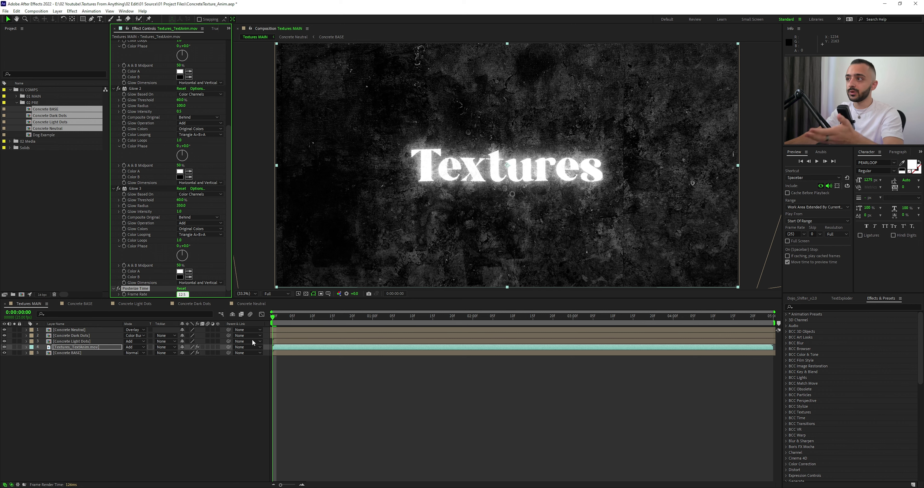
{"action": "left_click", "coordinate": [297, 373]}
{"action": "key", "text": "space"}
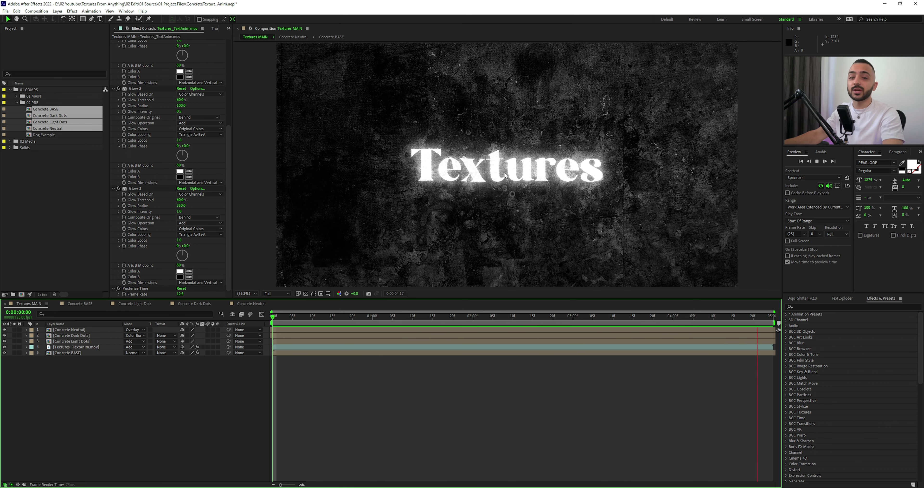
{"action": "key", "text": "space"}
Step: Create a white solid layer named White at the composition's size
{"action": "right_click", "coordinate": [288, 371]}
{"action": "mouse_move", "coordinate": [309, 370]}
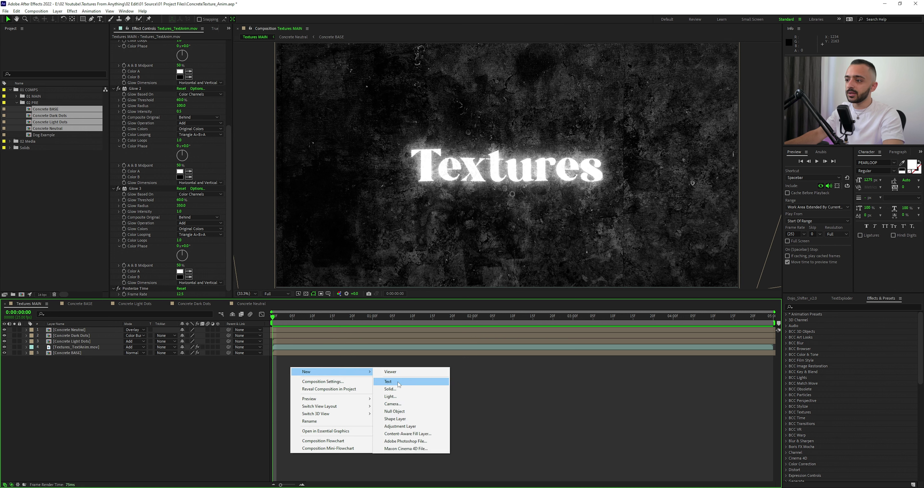
{"action": "left_click", "coordinate": [398, 389]}
{"action": "type", "text": "White"}
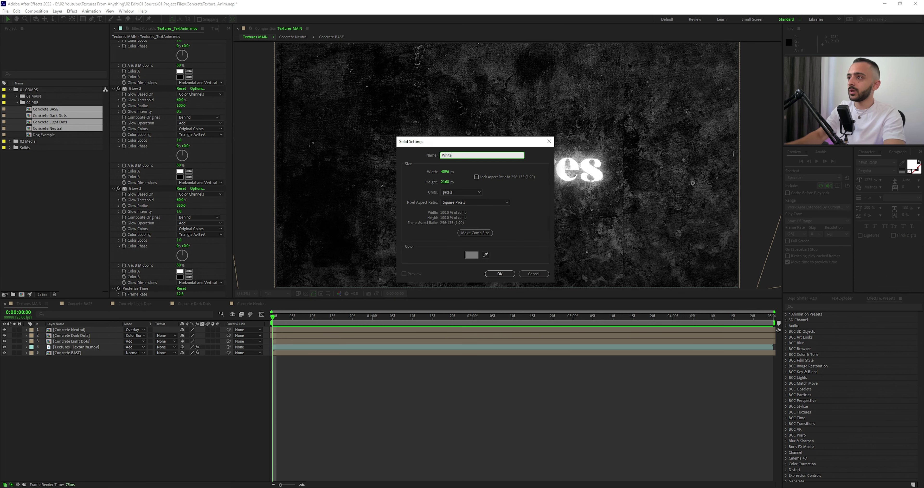
{"action": "left_click", "coordinate": [471, 254]}
{"action": "left_click", "coordinate": [547, 179]}
{"action": "left_click", "coordinate": [497, 273]}
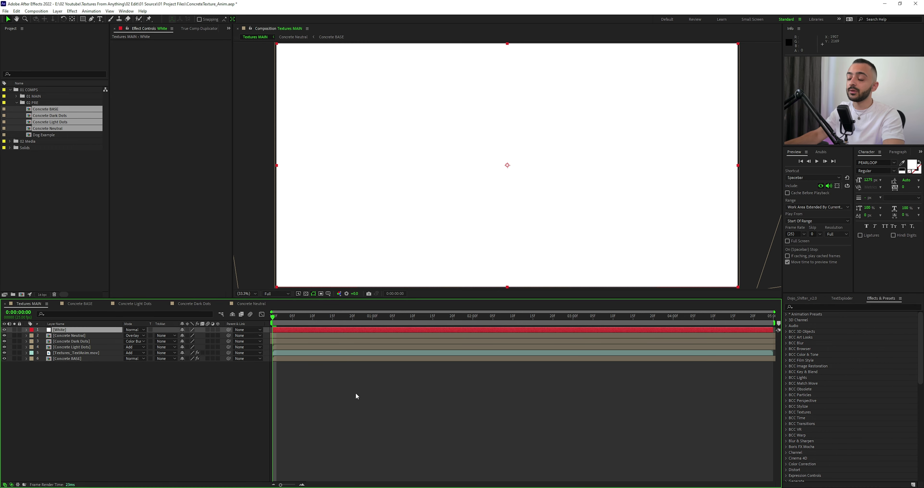
Step: Apply CC Vignette to the White solid and set its Amount to 200
{"action": "key", "text": "ctrl+space"}
{"action": "type", "text": "ccvig"}
{"action": "key", "text": "Return"}
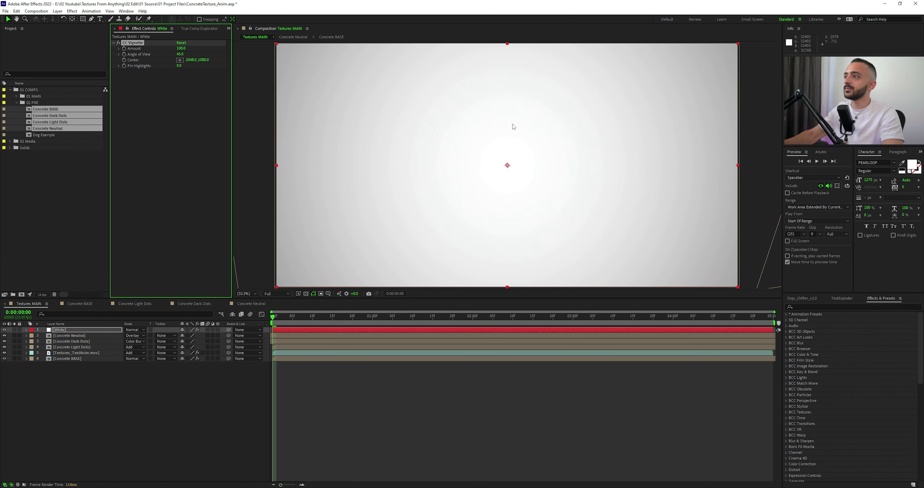
{"action": "key", "text": "comma"}
{"action": "left_click", "coordinate": [181, 49]}
{"action": "type", "text": "200"}
{"action": "key", "text": "Return"}
Step: Set the blend mode of the White layer to Multiply
{"action": "left_click", "coordinate": [136, 330]}
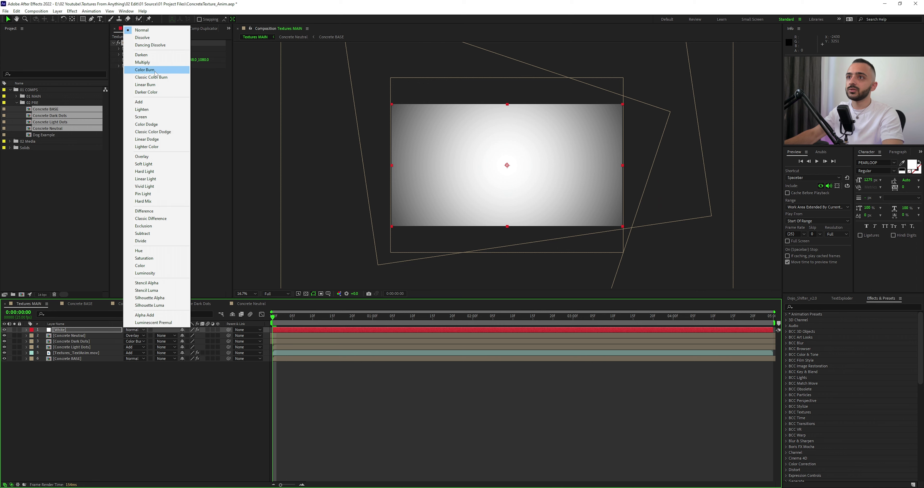
{"action": "left_click", "coordinate": [142, 63]}
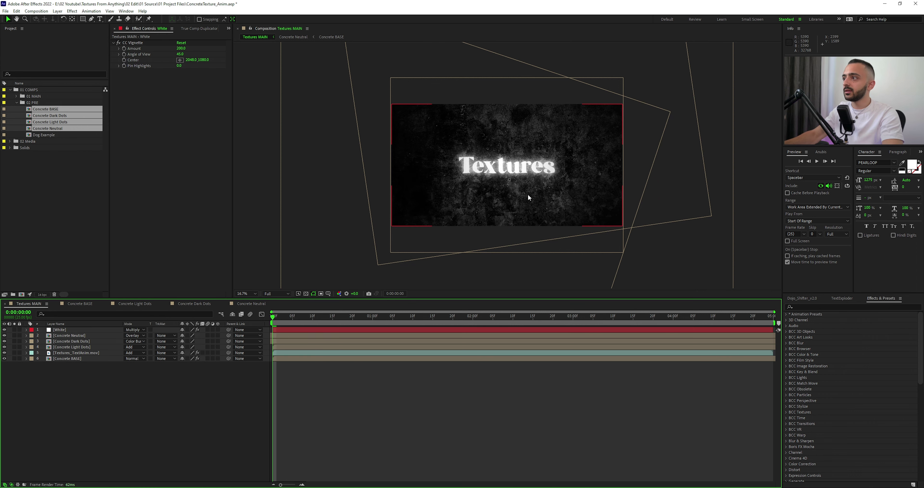
{"action": "key", "text": "period"}
Step: Widen the White solid slightly past both sides of the frame and set its CC Vignette Amount to 250
{"action": "left_click", "coordinate": [483, 328]}
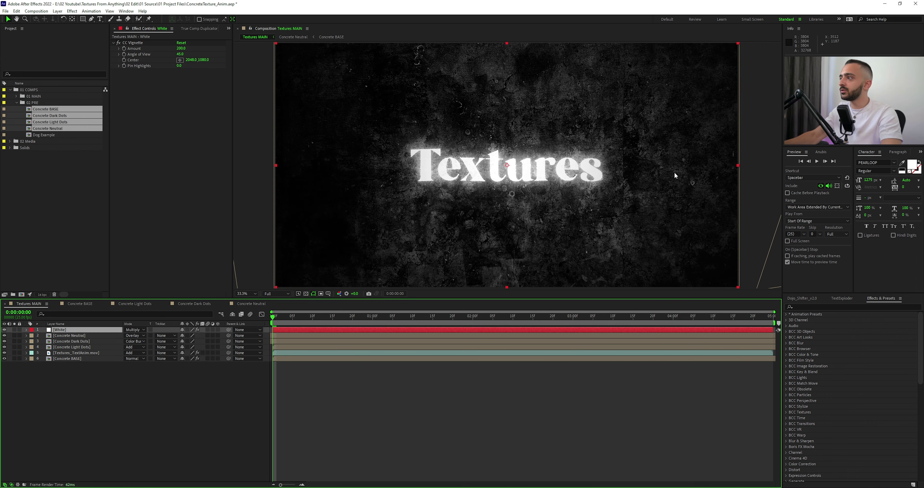
{"action": "left_click_drag", "start_coordinate": [738, 165], "coordinate": [755, 167]}
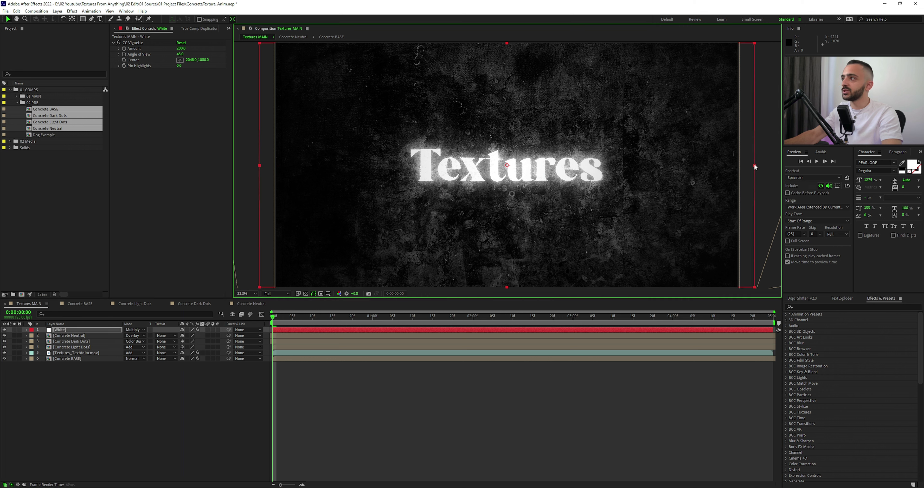
{"action": "left_click_drag", "start_coordinate": [507, 44], "coordinate": [509, 45]}
{"action": "left_click", "coordinate": [182, 48]}
{"action": "type", "text": "250"}
{"action": "key", "text": "Return"}
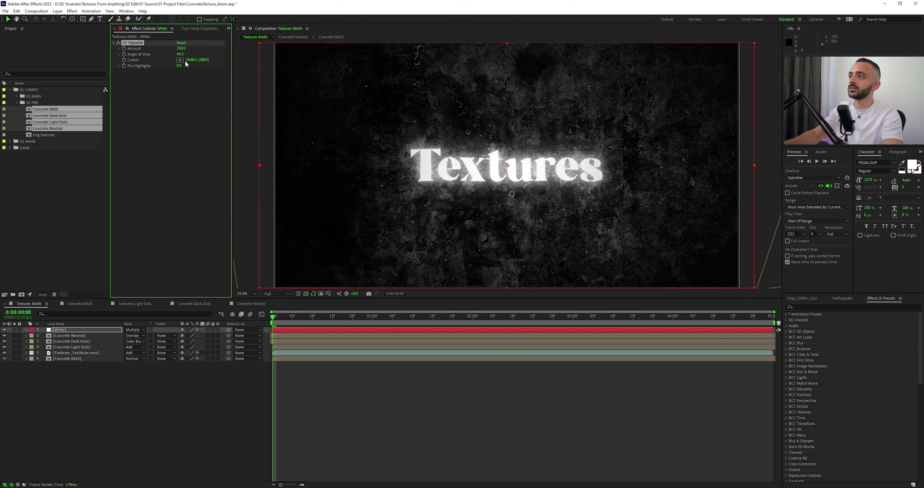
{"action": "left_click", "coordinate": [404, 400]}
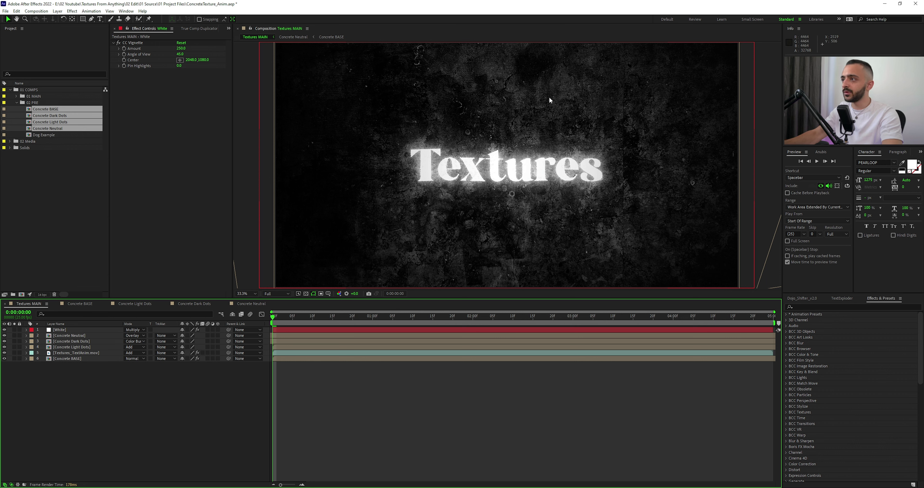
Step: Move the White vignette layer below Textures_TextAnim.mov, directly above the Concrete BASE layer
{"action": "left_click_drag", "start_coordinate": [67, 330], "coordinate": [63, 358]}
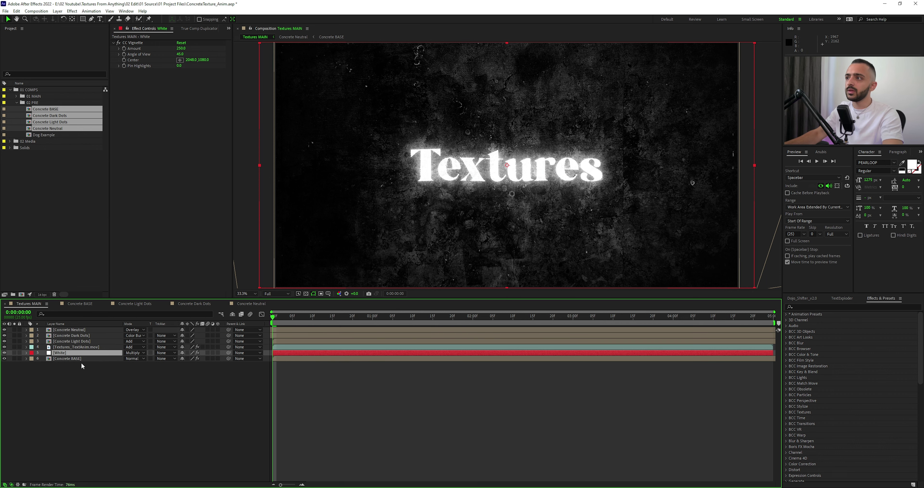
{"action": "left_click", "coordinate": [67, 358]}
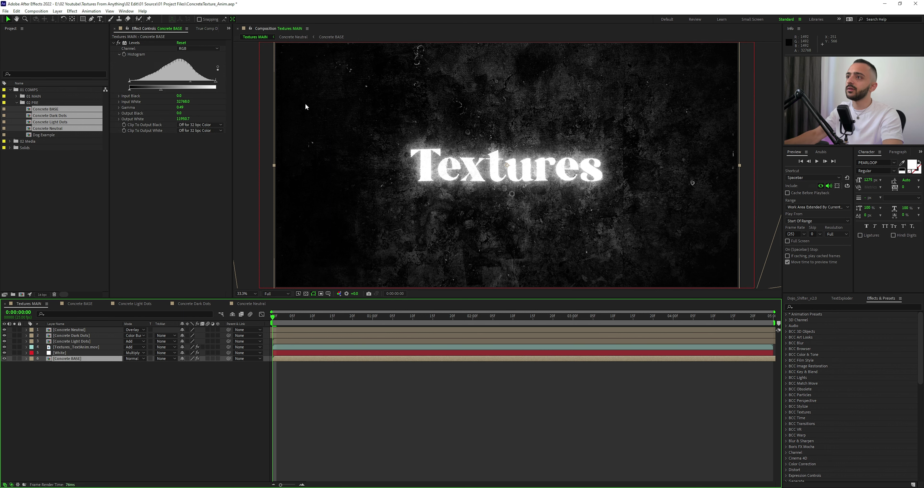
{"action": "left_click", "coordinate": [343, 386]}
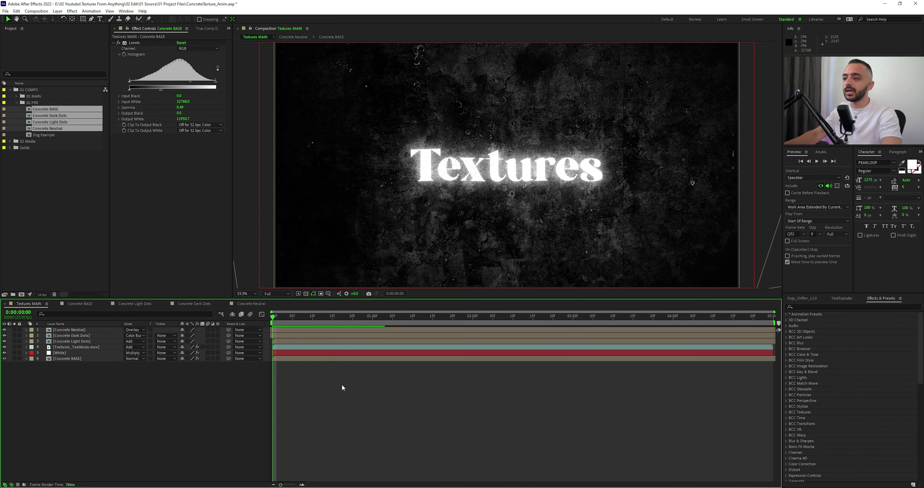
Step: Add an adjustment layer above all layers and apply the Transform effect to it with Scale set to 101
{"action": "key", "text": "ctrl+alt+y"}
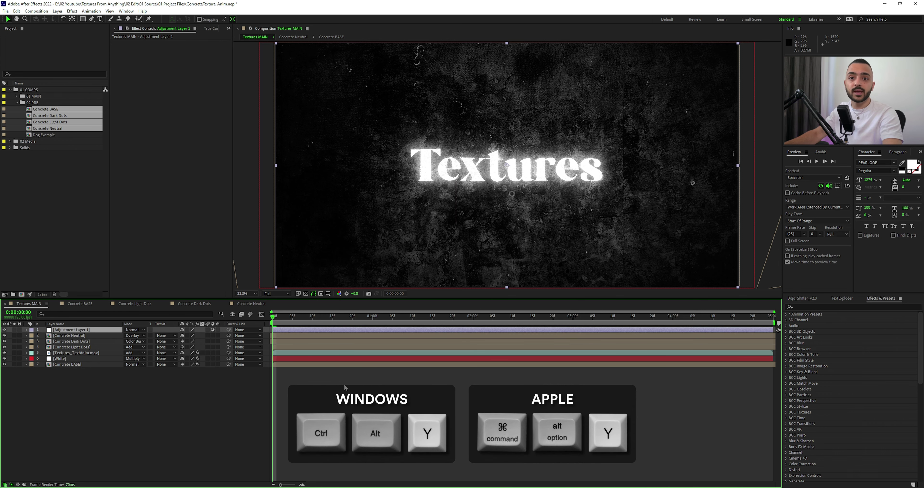
{"action": "key", "text": "ctrl+space"}
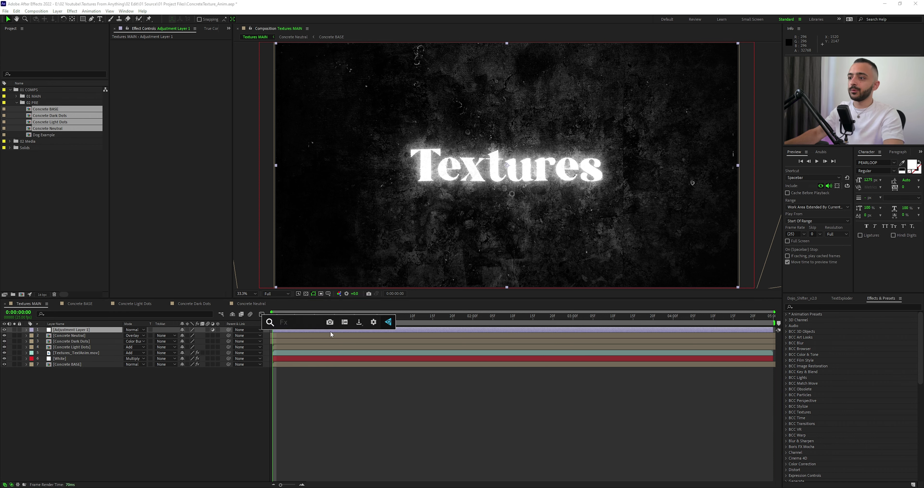
{"action": "type", "text": "trans"}
{"action": "key", "text": "Return"}
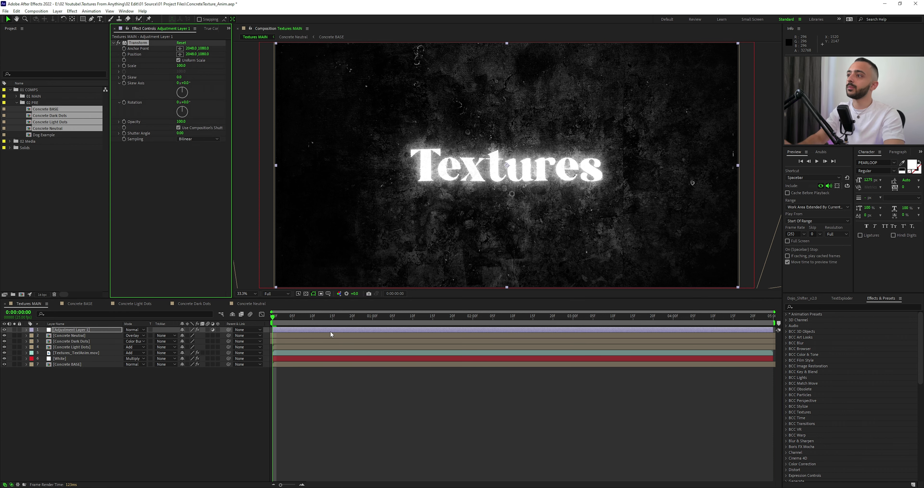
{"action": "left_click", "coordinate": [182, 66]}
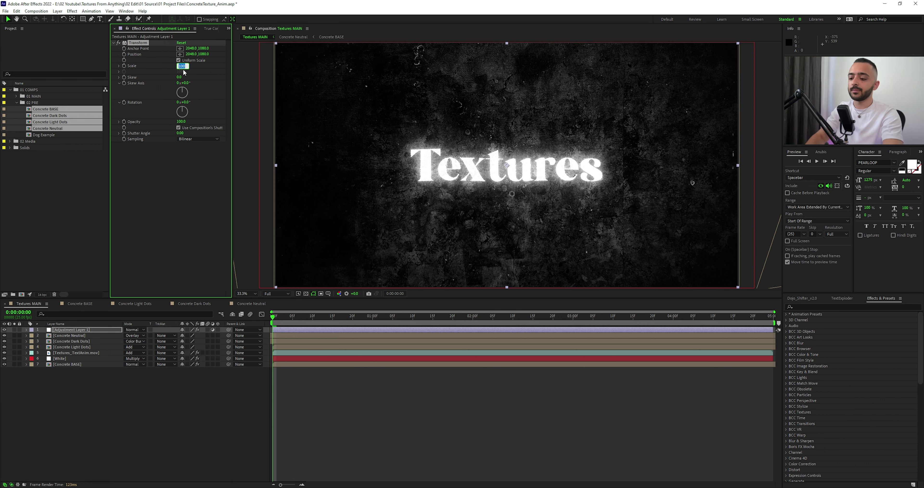
{"action": "key", "text": "Return"}
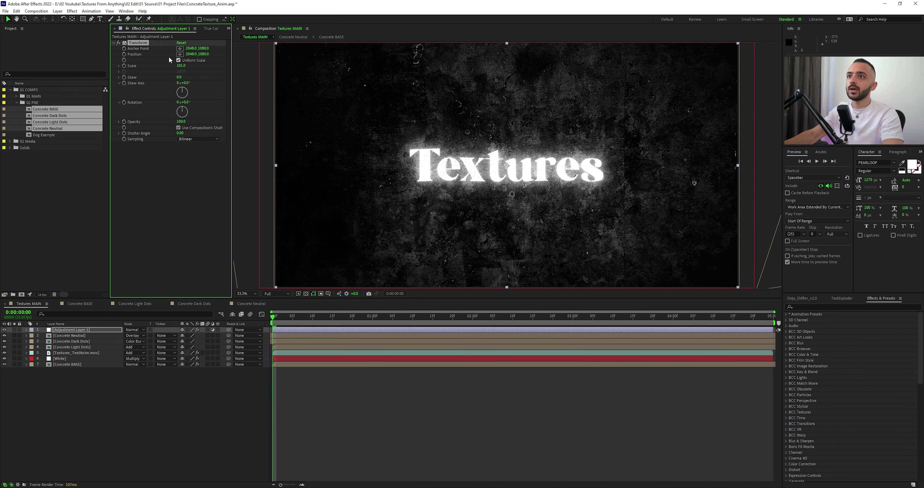
Step: Add the expression posterizeTime(5); wiggle(200,4) to the Transform effect's Position on the adjustment layer and preview the shake
{"action": "left_click", "coordinate": [124, 54], "text": "alt"}
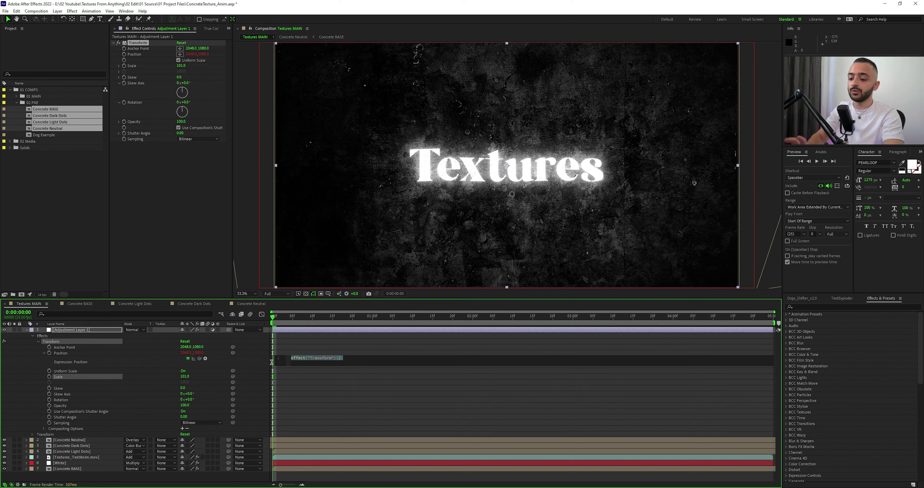
{"action": "type", "text": "posterizeTime()5);"}
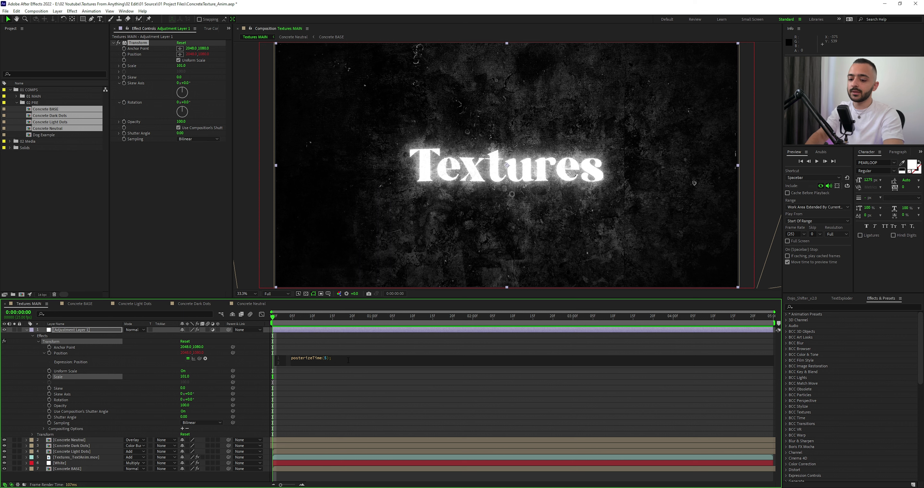
{"action": "type", "text": "wiggle("}
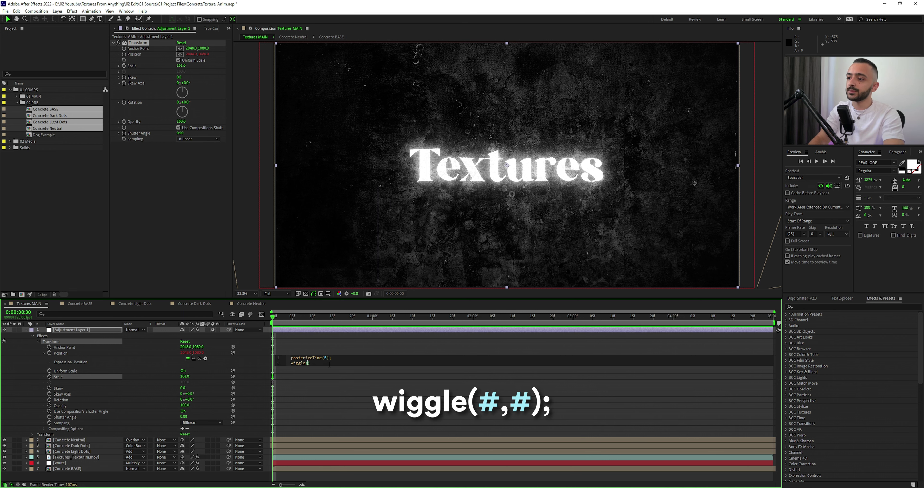
{"action": "type", "text": "200,4"}
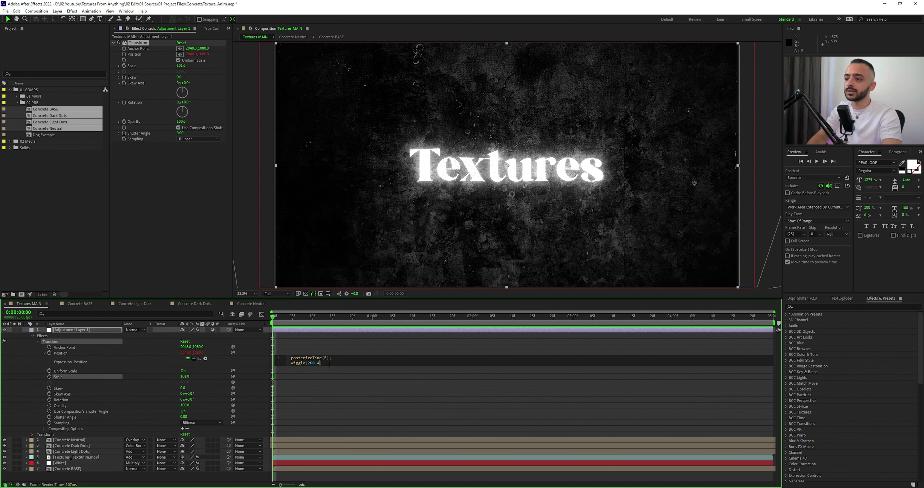
{"action": "left_click", "coordinate": [334, 377]}
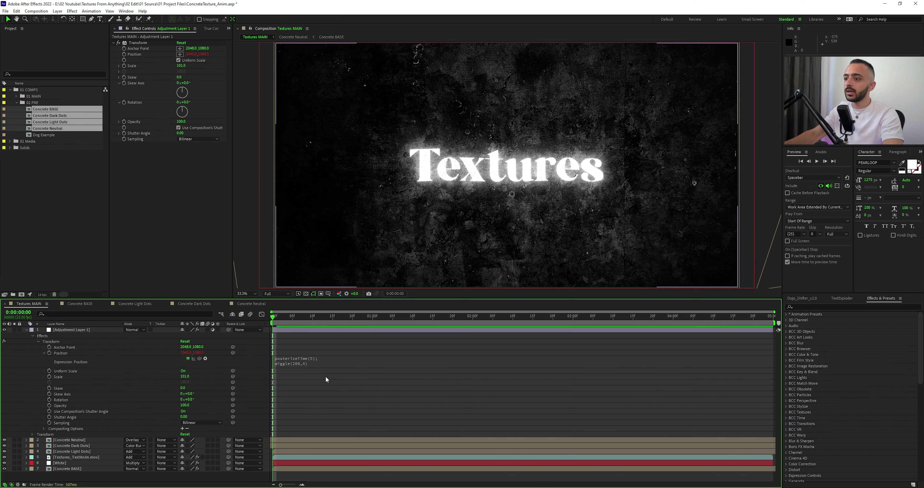
{"action": "key", "text": "space"}
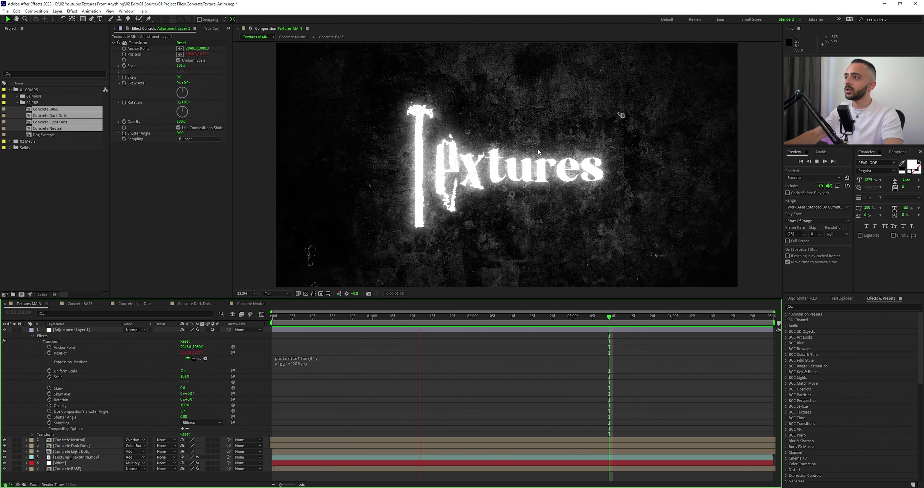
Step: Comment out the posterizeTime(5) line of the Position expression with // and preview the wiggle without it
{"action": "left_click", "coordinate": [310, 359]}
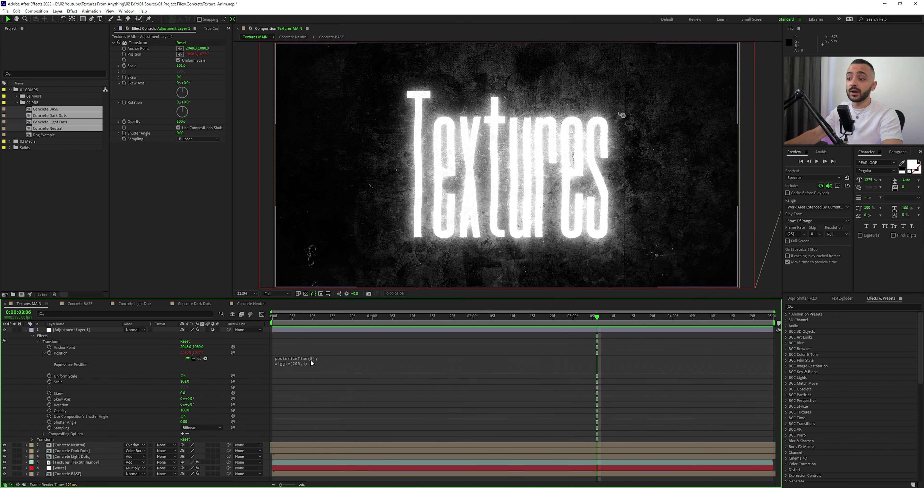
{"action": "left_click", "coordinate": [291, 357]}
{"action": "type", "text": "//"}
{"action": "left_click", "coordinate": [315, 344]}
{"action": "key", "text": "space"}
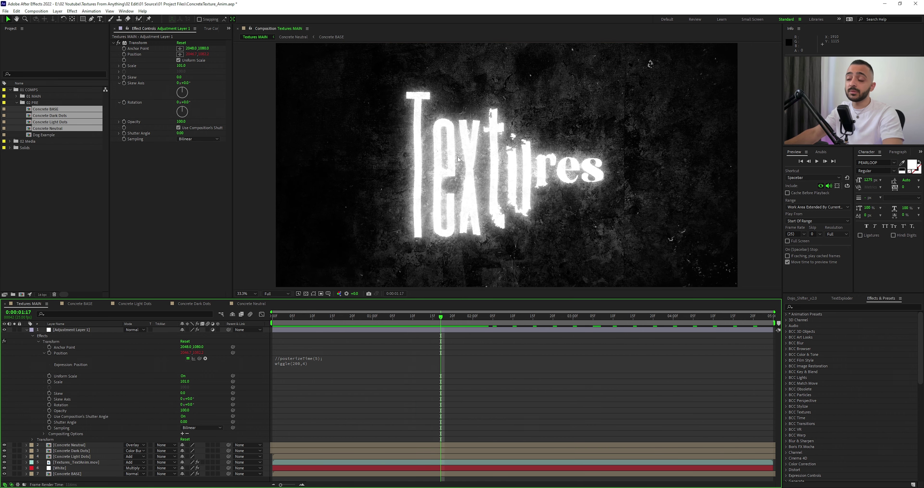
Step: Remove the // from the posterizeTime(5) line of the Position expression and play back the stepped wiggle
{"action": "left_click", "coordinate": [299, 362]}
{"action": "key", "text": "BackSpace"}
{"action": "key", "text": "BackSpace"}
{"action": "left_click", "coordinate": [314, 341]}
{"action": "key", "text": "space"}
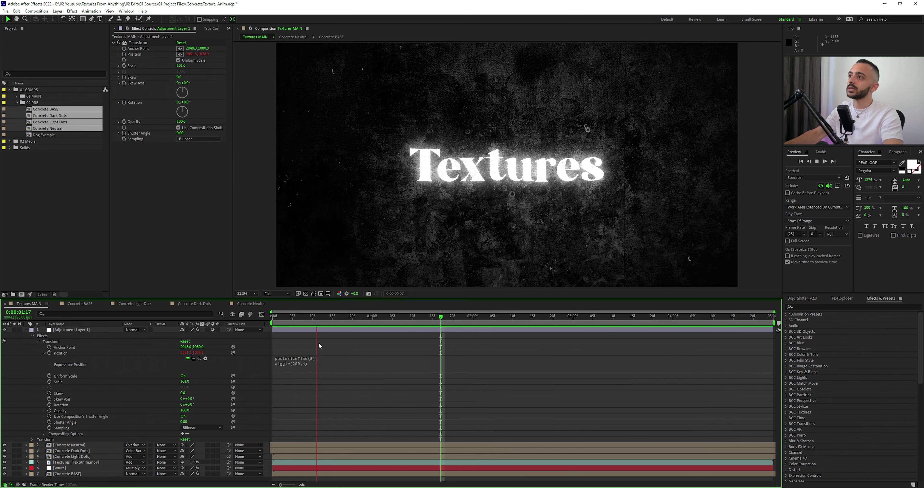
{"action": "key", "text": "space"}
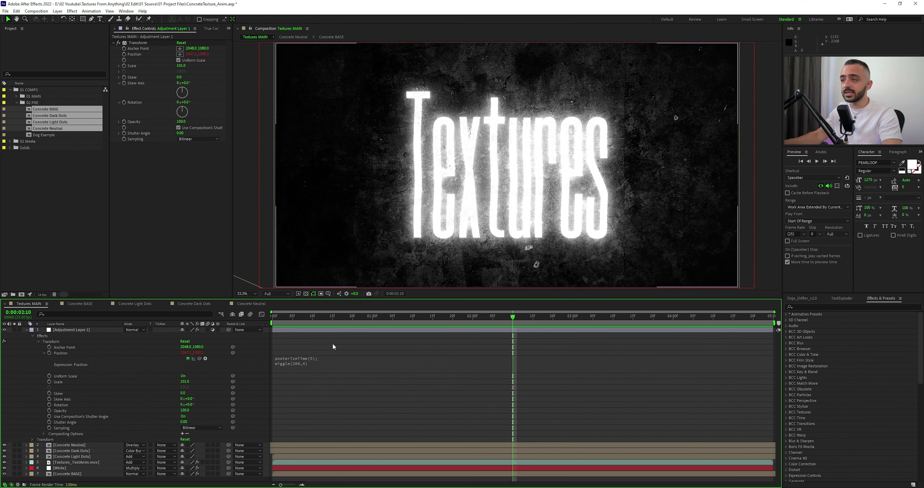